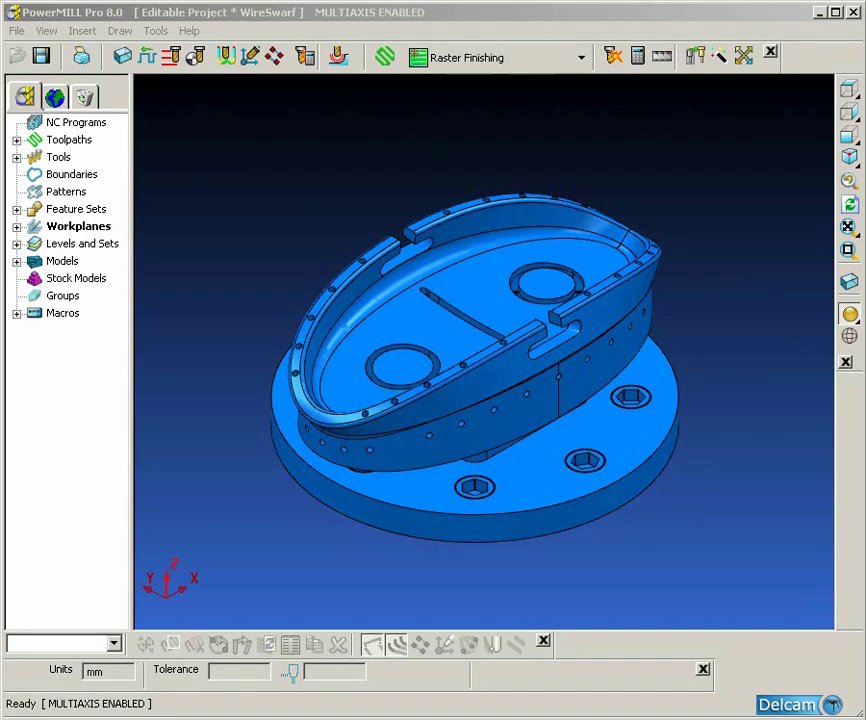
Select the flared outer wall surface below the rim and inspect its profile at both ends in side view.
{"action": "middle_click_drag", "start_coordinate": [574, 617], "coordinate": [577, 574]}
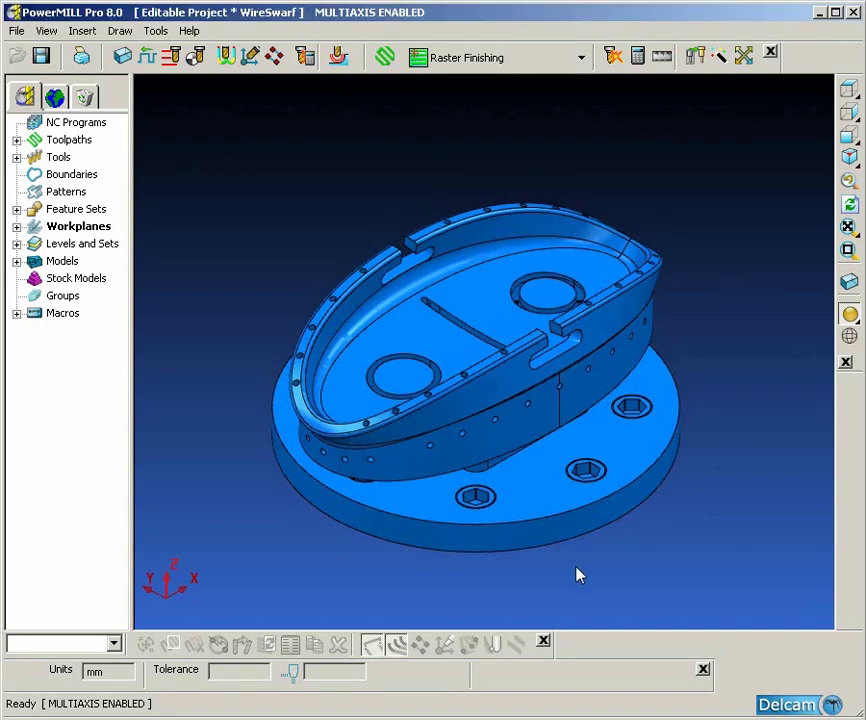
{"action": "key", "text": "ctrl+2"}
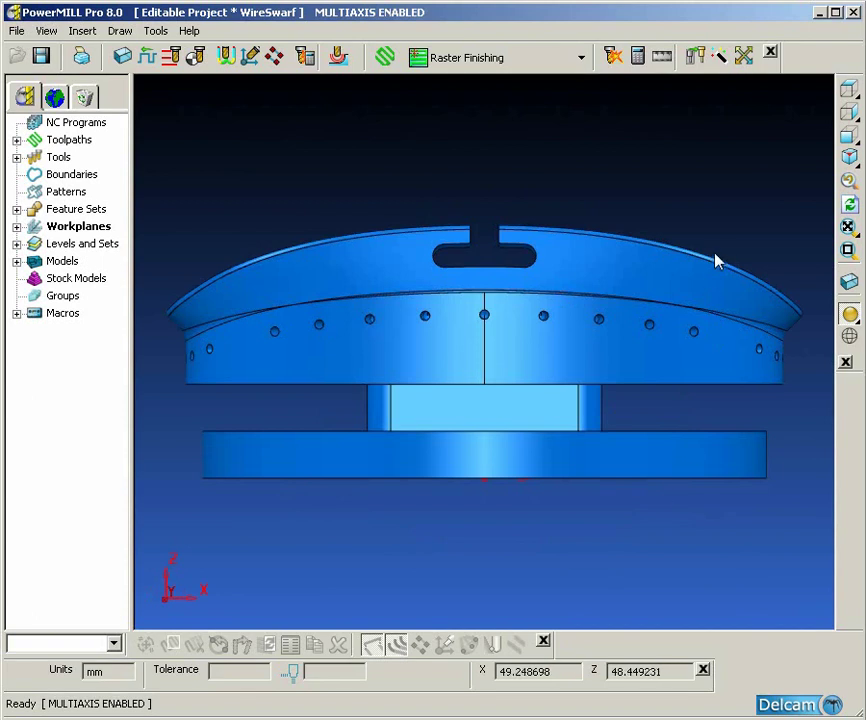
{"action": "middle_click_drag", "start_coordinate": [717, 250], "coordinate": [809, 372], "text": "ctrl+shift"}
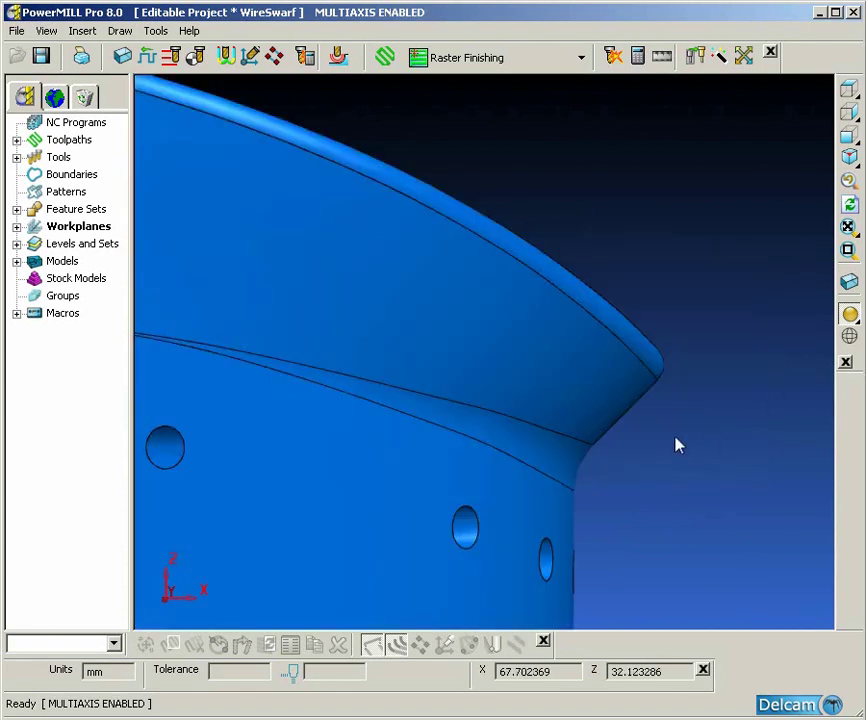
{"action": "left_click", "coordinate": [603, 406]}
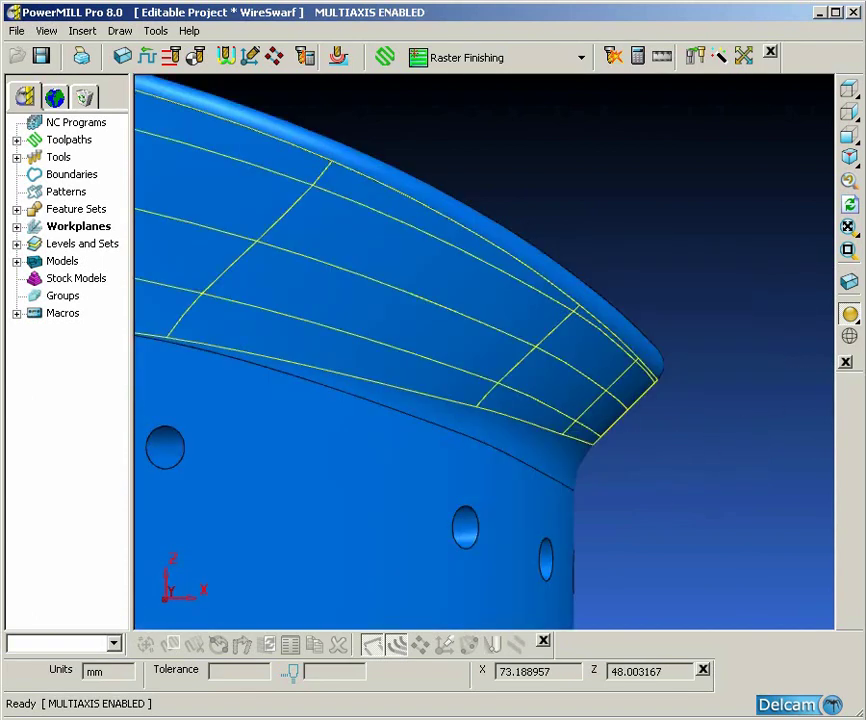
{"action": "middle_click_drag", "start_coordinate": [734, 274], "coordinate": [792, 356], "text": "ctrl"}
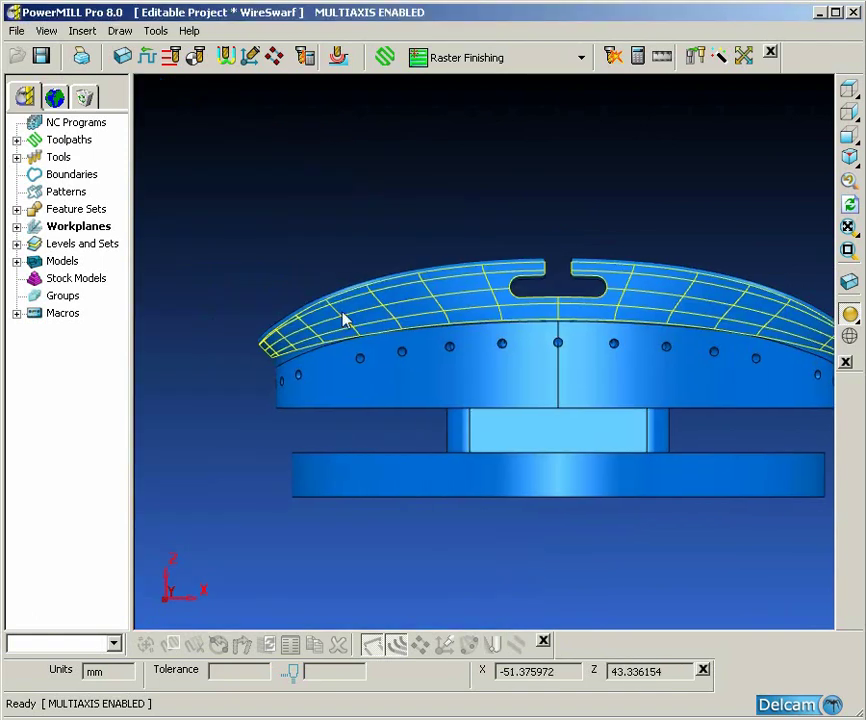
{"action": "middle_click_drag", "start_coordinate": [227, 305], "coordinate": [348, 410], "text": "ctrl+shift"}
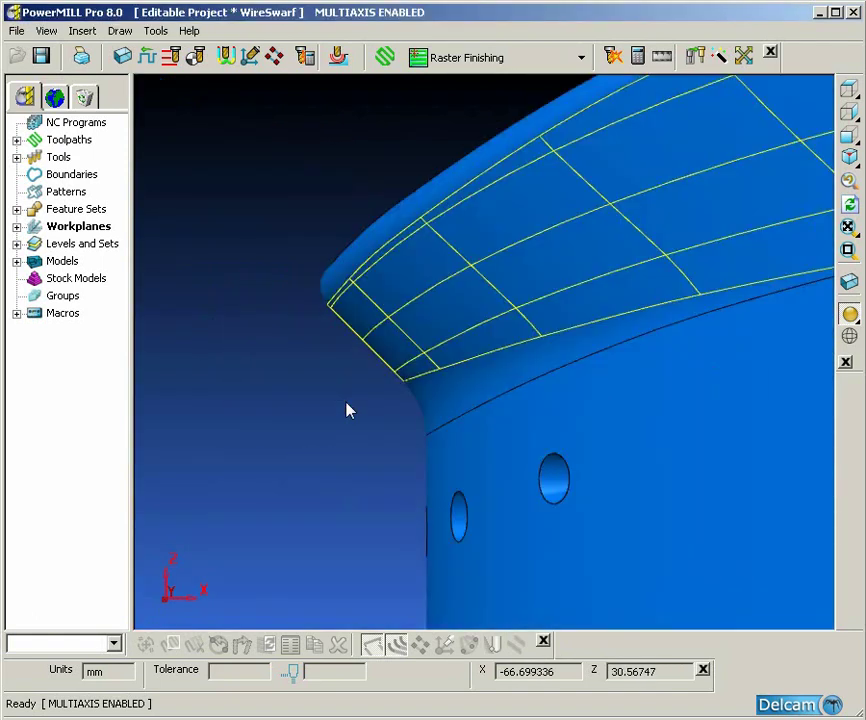
{"action": "key", "text": "ctrl+1"}
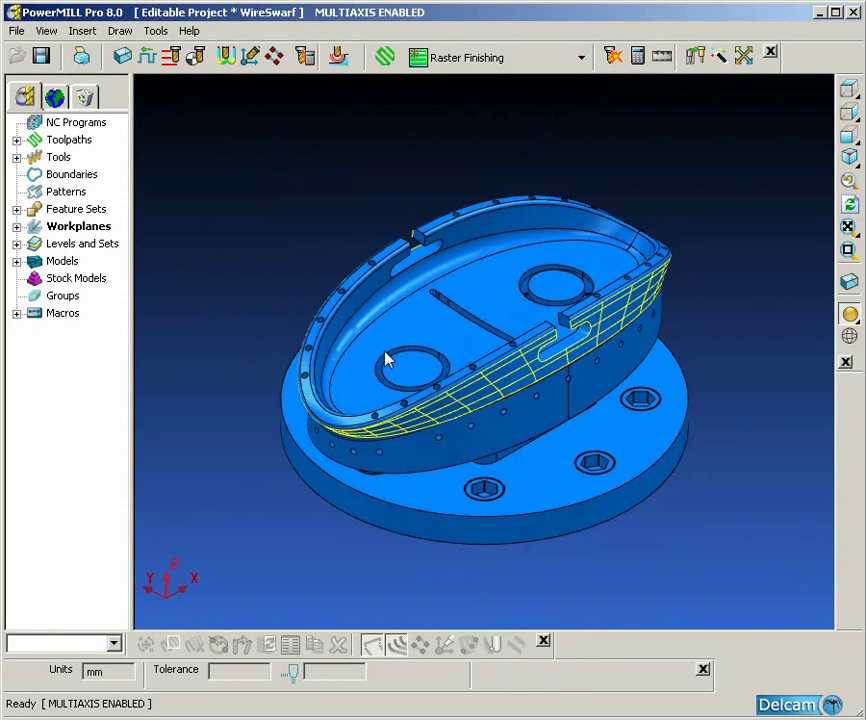
{"action": "middle_click_drag", "start_coordinate": [386, 356], "coordinate": [543, 455], "text": "ctrl+shift"}
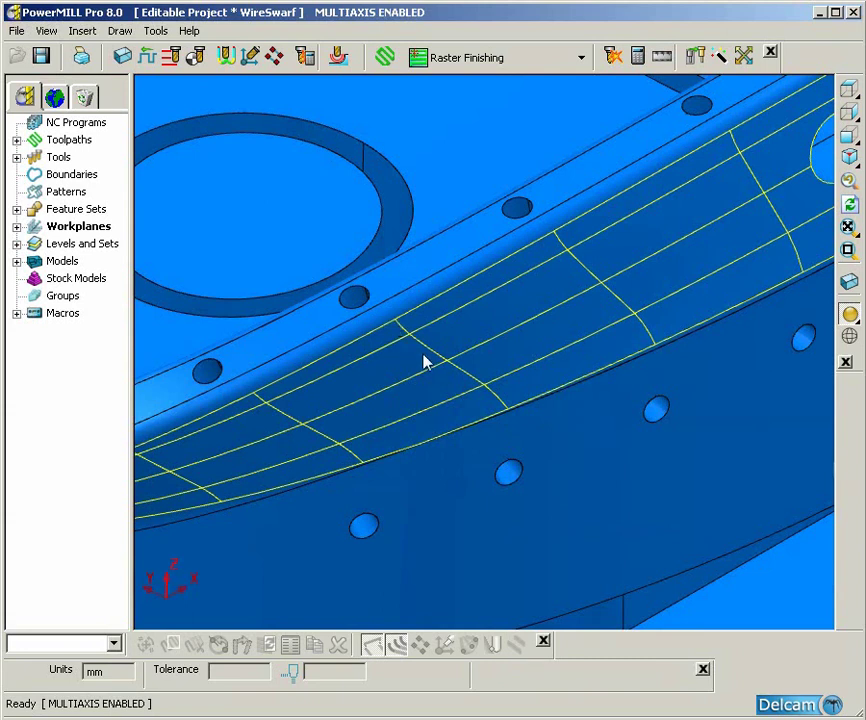
{"action": "scroll", "coordinate": [505, 390], "scroll_direction": "down", "scroll_amount": 5}
{"action": "middle_click_drag", "start_coordinate": [512, 412], "coordinate": [492, 473], "text": "shift"}
{"action": "scroll", "coordinate": [472, 476], "scroll_direction": "down", "scroll_amount": 1}
Create a new pattern and rename it Top.
{"action": "right_click", "coordinate": [62, 193]}
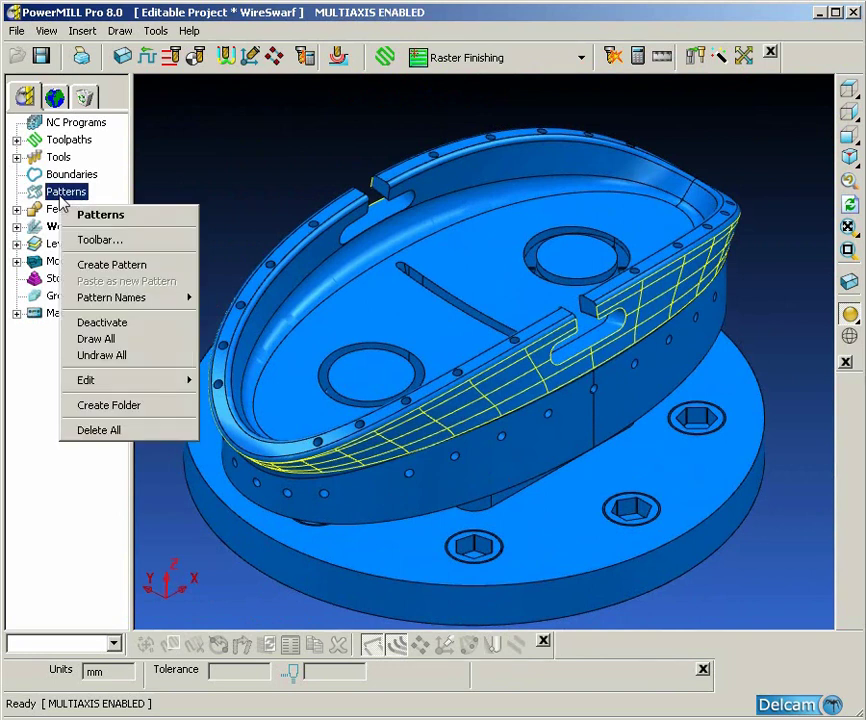
{"action": "left_click", "coordinate": [110, 264]}
{"action": "left_click", "coordinate": [16, 192]}
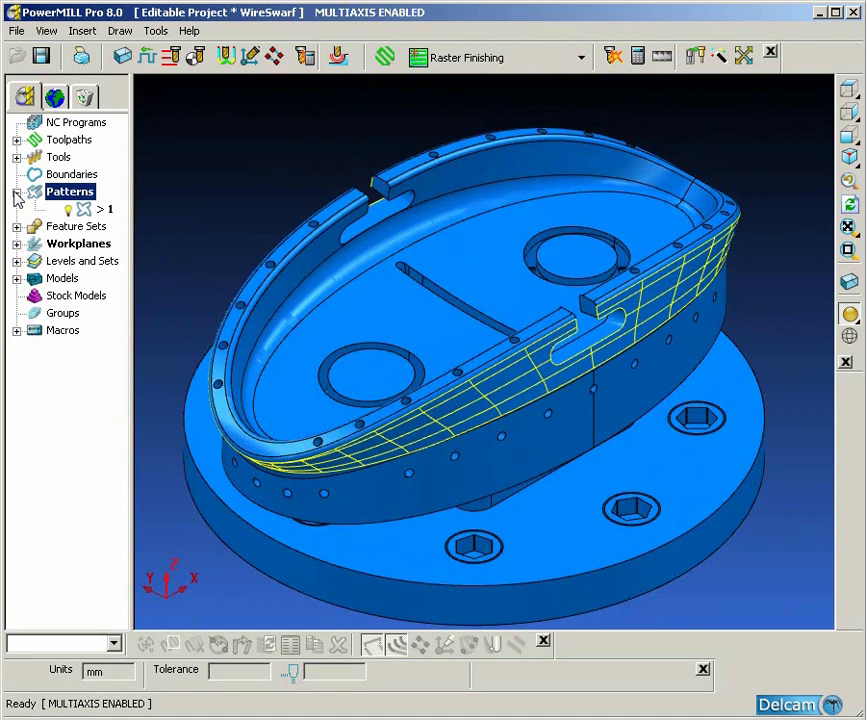
{"action": "left_click", "coordinate": [104, 208]}
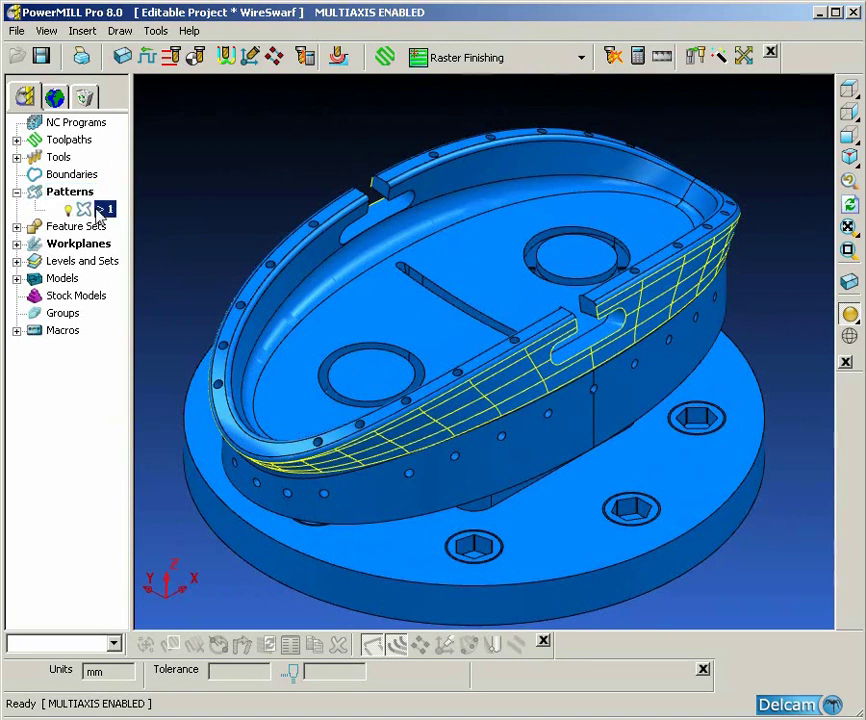
{"action": "left_click", "coordinate": [104, 208]}
{"action": "type", "text": "Top"}
{"action": "key", "text": "Return"}
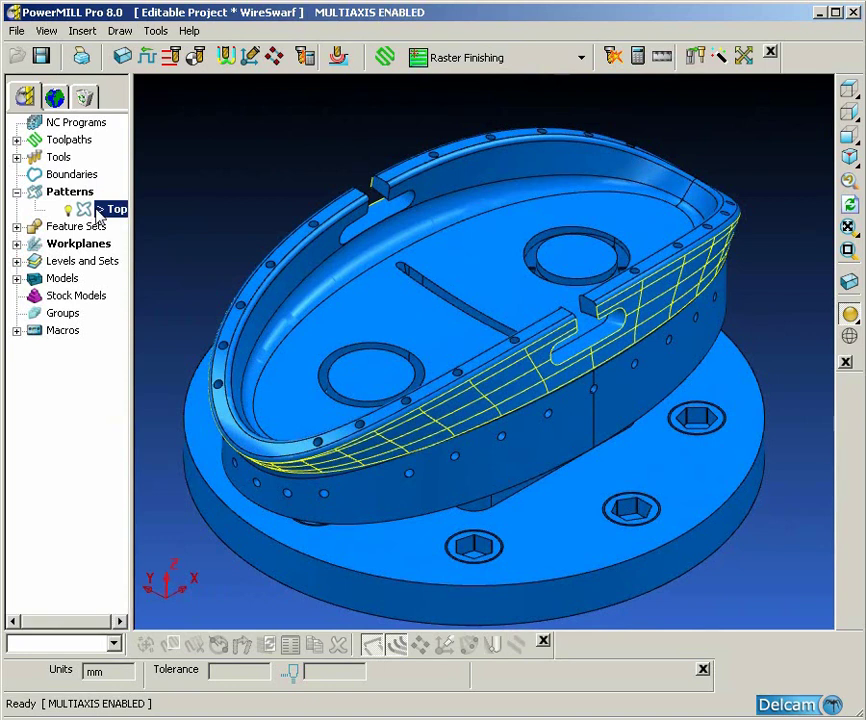
Open the Top pattern in wireframe modelling and switch off the trimming of the flared surface.
{"action": "right_click", "coordinate": [98, 210]}
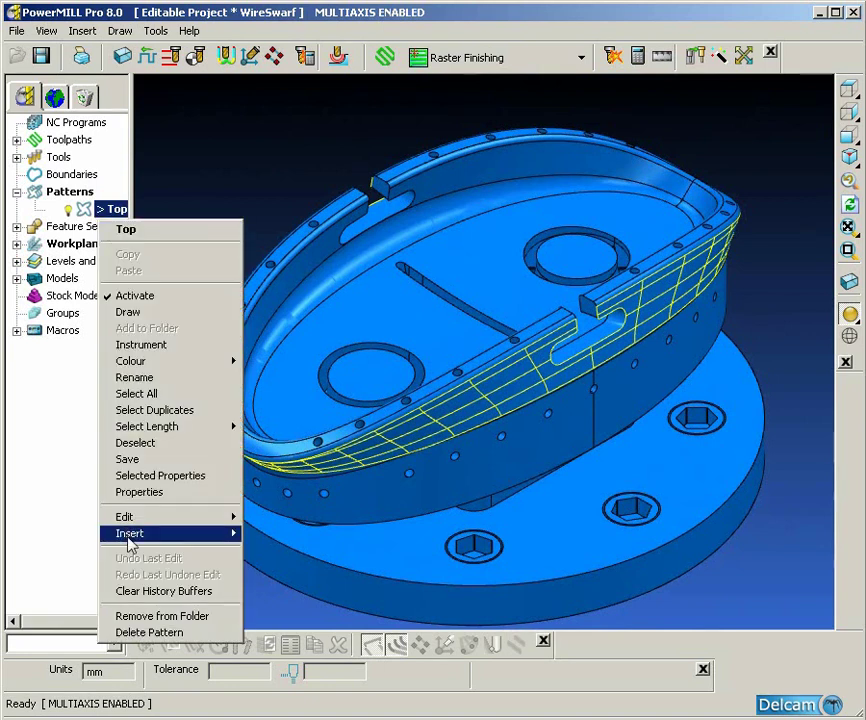
{"action": "mouse_move", "coordinate": [135, 533]}
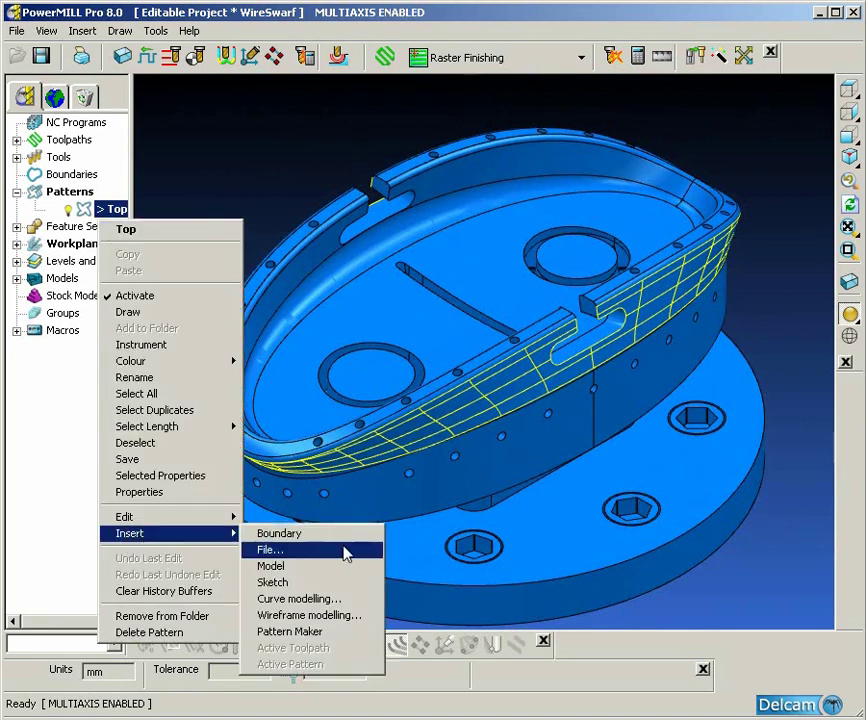
{"action": "left_click", "coordinate": [358, 617]}
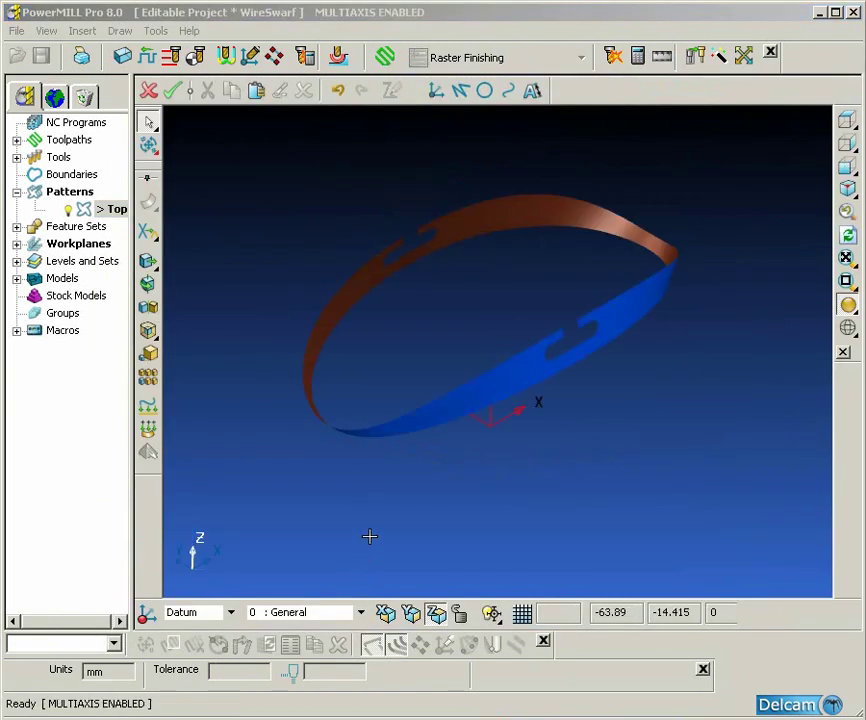
{"action": "left_click_drag", "start_coordinate": [425, 309], "coordinate": [493, 362]}
{"action": "scroll", "coordinate": [492, 364], "scroll_direction": "down", "scroll_amount": 3}
{"action": "middle_click_drag", "start_coordinate": [489, 381], "coordinate": [480, 394], "text": "shift"}
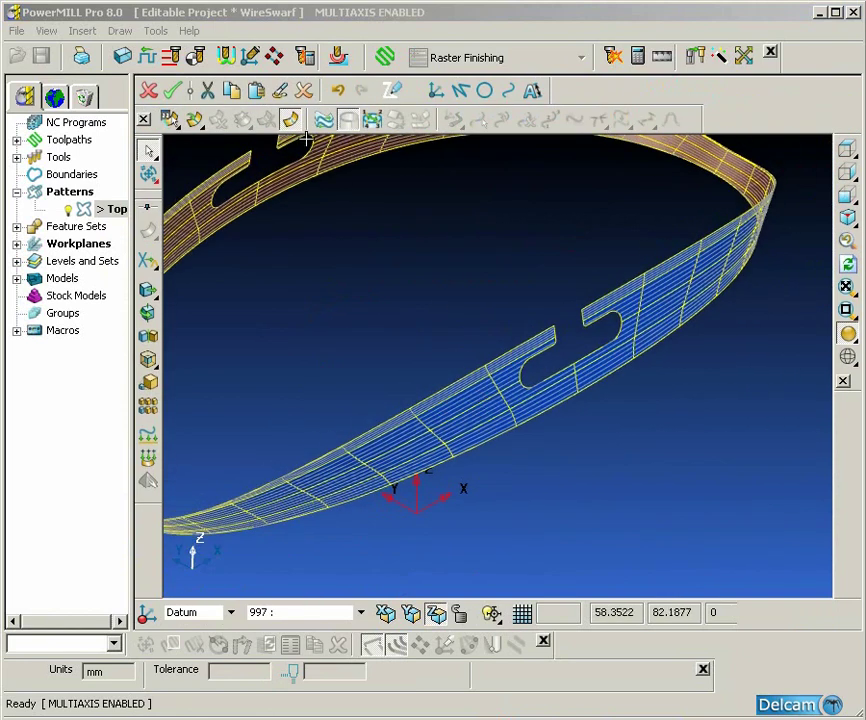
{"action": "left_click", "coordinate": [291, 122]}
Convert the upper edge curve of the untrimmed surface to wireframe.
{"action": "left_click_drag", "start_coordinate": [441, 265], "coordinate": [622, 504]}
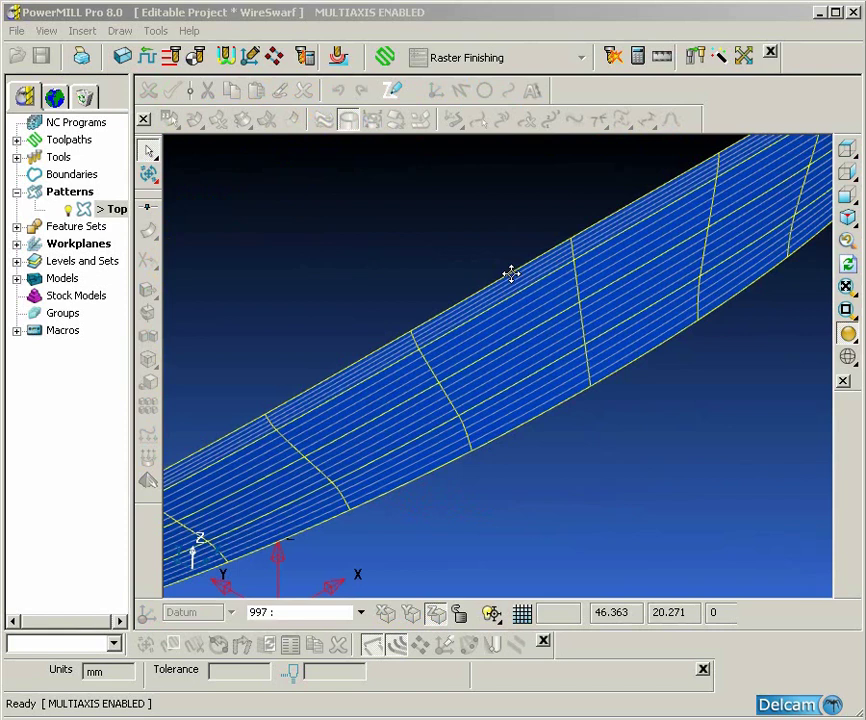
{"action": "left_click", "coordinate": [511, 273]}
{"action": "right_click", "coordinate": [511, 276]}
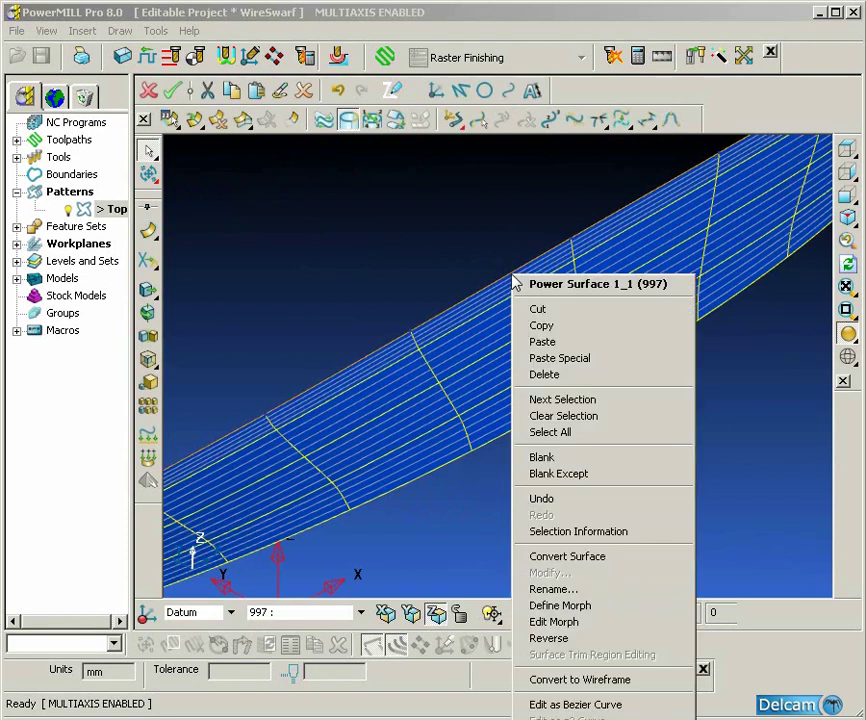
{"action": "left_click", "coordinate": [580, 681]}
{"action": "left_click", "coordinate": [601, 533]}
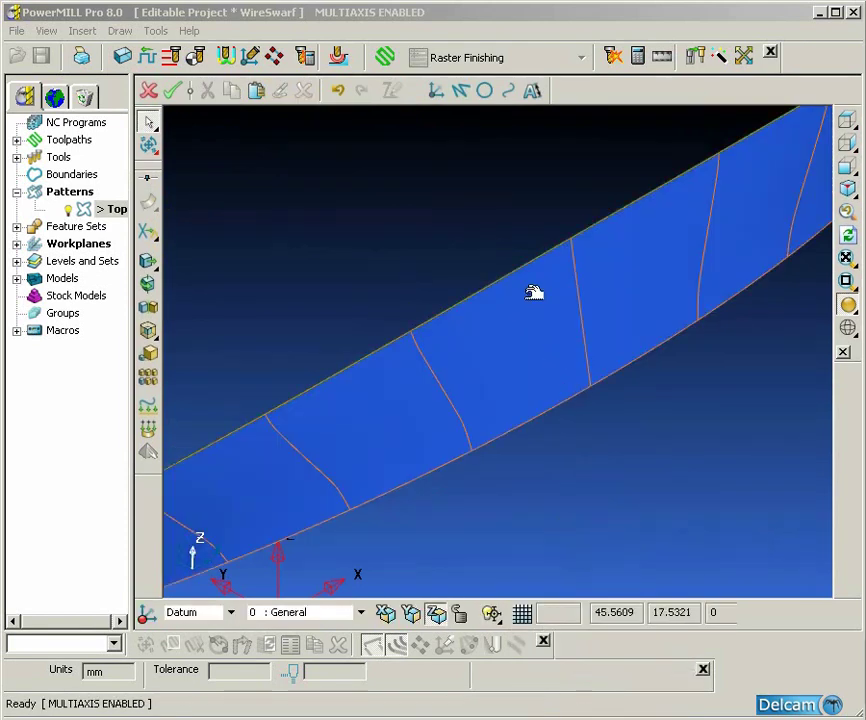
Restore the surface's trimming and accept the wireframe edits into the Top pattern.
{"action": "left_click", "coordinate": [516, 271]}
{"action": "scroll", "coordinate": [495, 274], "scroll_direction": "down", "scroll_amount": 3}
{"action": "scroll", "coordinate": [495, 274], "scroll_direction": "down", "scroll_amount": 2}
{"action": "middle_click_drag", "start_coordinate": [495, 274], "coordinate": [528, 304], "text": "shift"}
{"action": "left_click", "coordinate": [558, 366]}
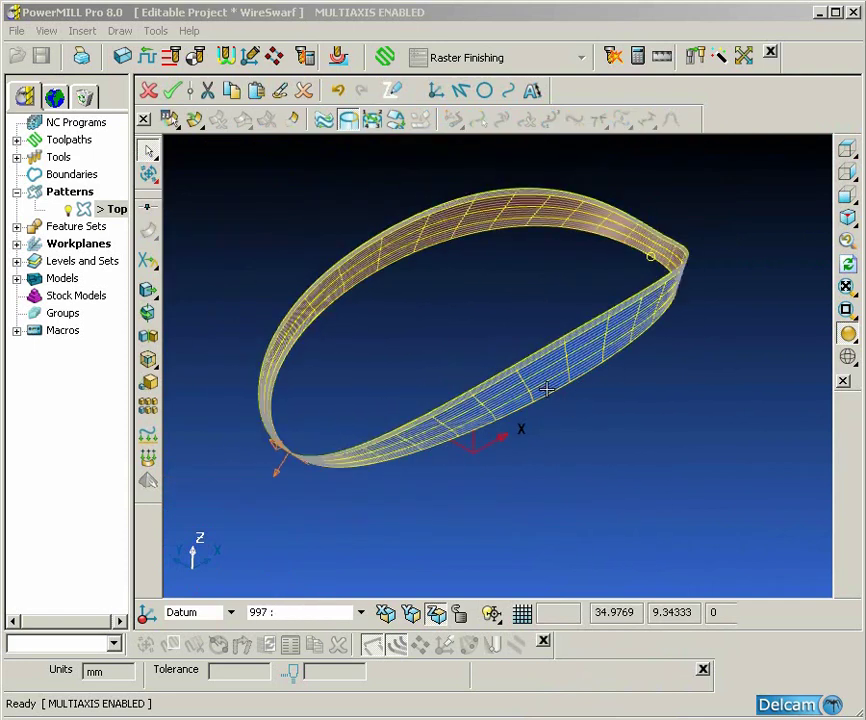
{"action": "left_click", "coordinate": [290, 119]}
{"action": "left_click_drag", "start_coordinate": [296, 205], "coordinate": [472, 309]}
{"action": "left_click", "coordinate": [175, 95]}
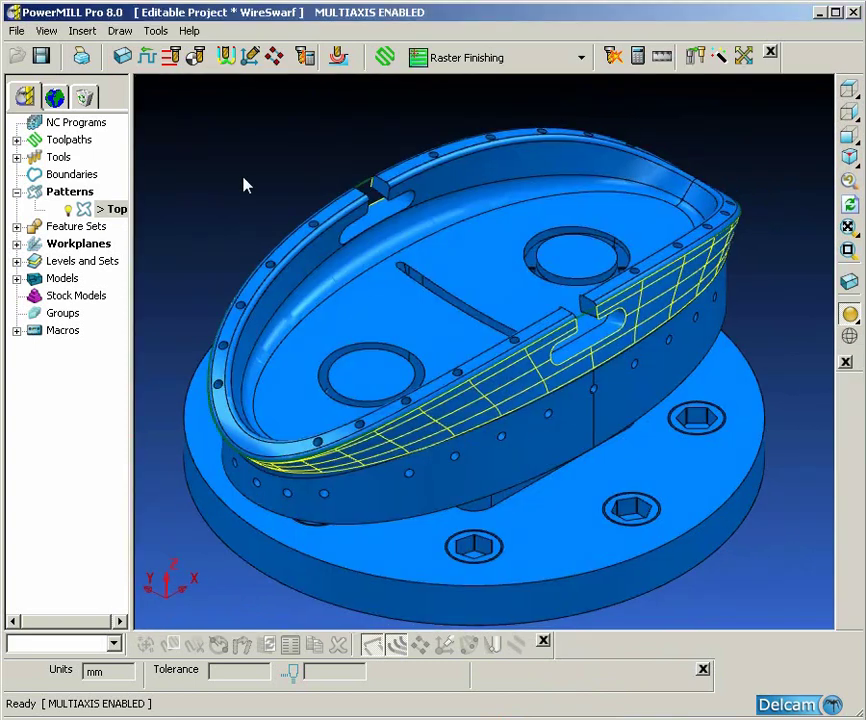
Check the Top pattern curve with the model temporarily hidden and reselect the flared outer wall surface.
{"action": "left_click", "coordinate": [849, 314]}
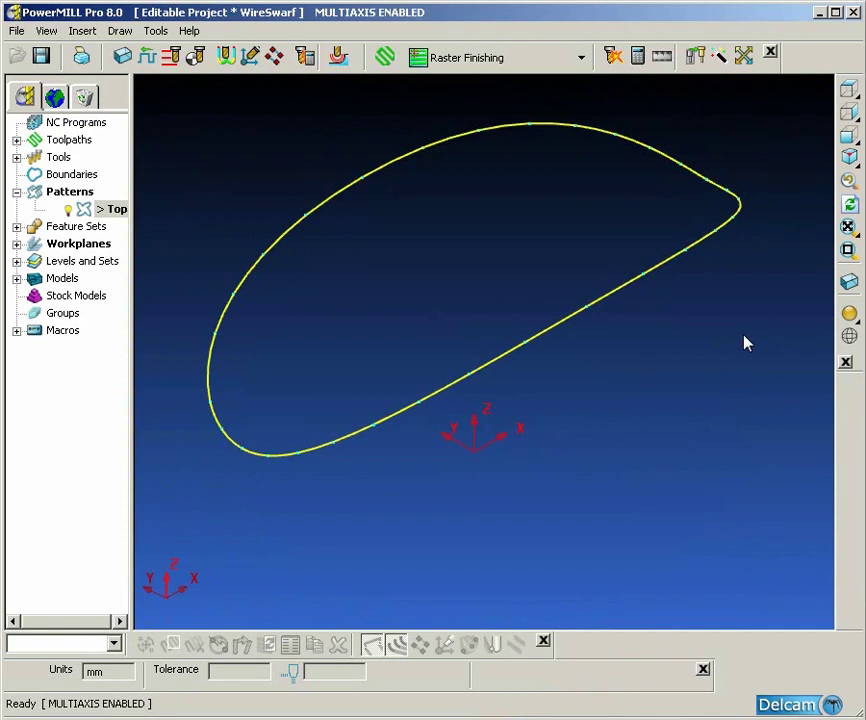
{"action": "left_click", "coordinate": [849, 314]}
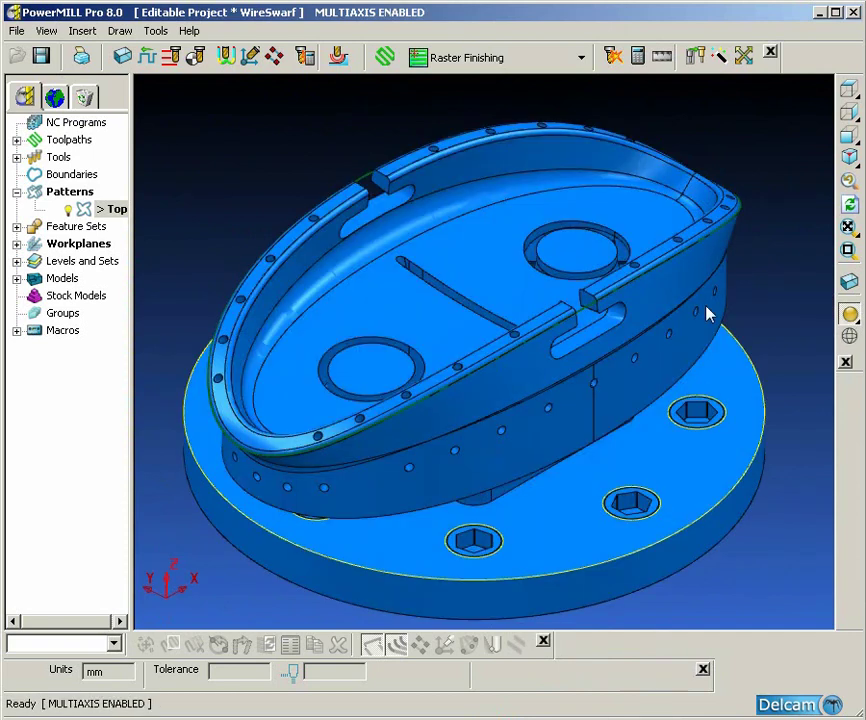
{"action": "left_click", "coordinate": [668, 298]}
{"action": "middle_click_drag", "start_coordinate": [758, 291], "coordinate": [764, 293], "text": "shift"}
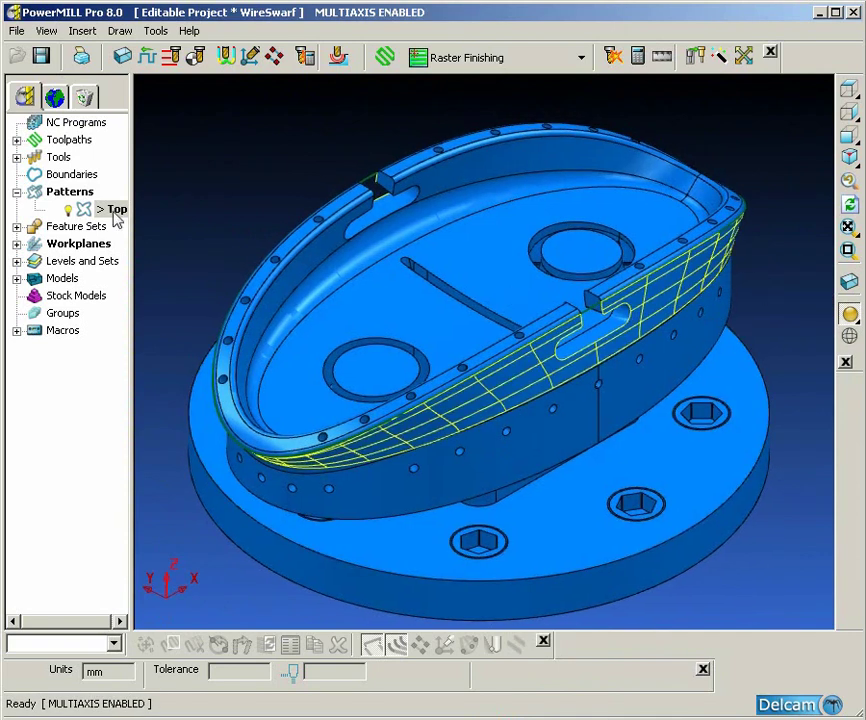
Create a second pattern and rename it Bottom.
{"action": "right_click", "coordinate": [78, 198]}
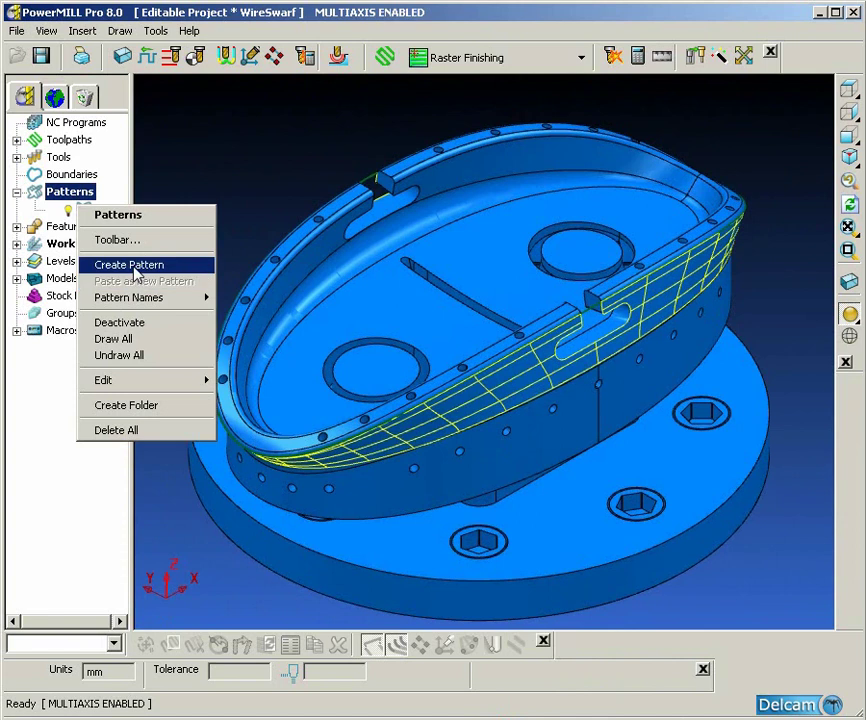
{"action": "left_click", "coordinate": [133, 265]}
{"action": "left_click", "coordinate": [95, 227]}
{"action": "left_click", "coordinate": [100, 227]}
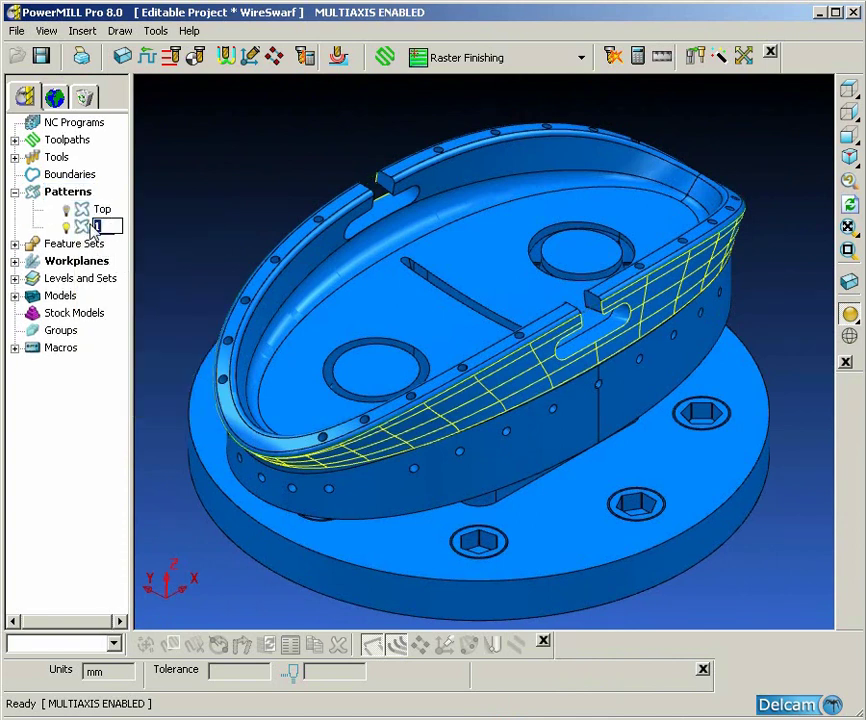
{"action": "type", "text": "Bottom"}
{"action": "key", "text": "Return"}
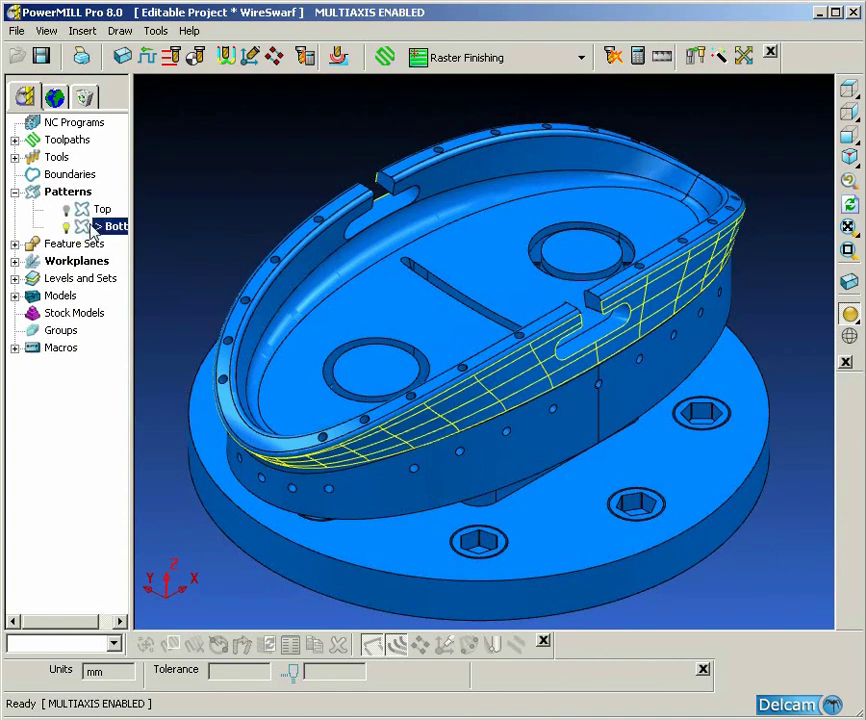
Open the Bottom pattern in wireframe modelling and switch off the trimming of the flared surface.
{"action": "right_click", "coordinate": [93, 227]}
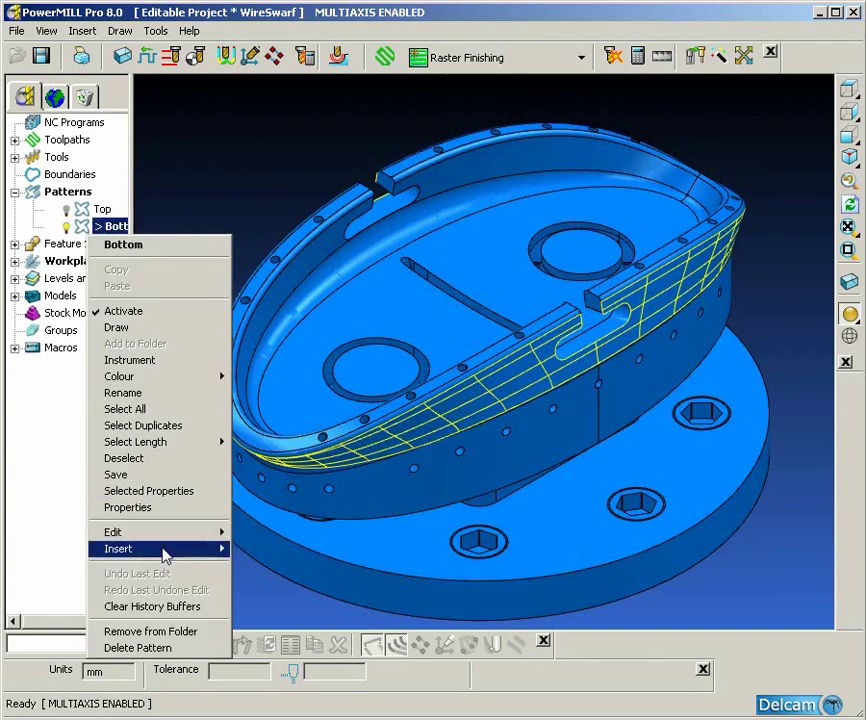
{"action": "mouse_move", "coordinate": [130, 548]}
{"action": "left_click", "coordinate": [322, 638]}
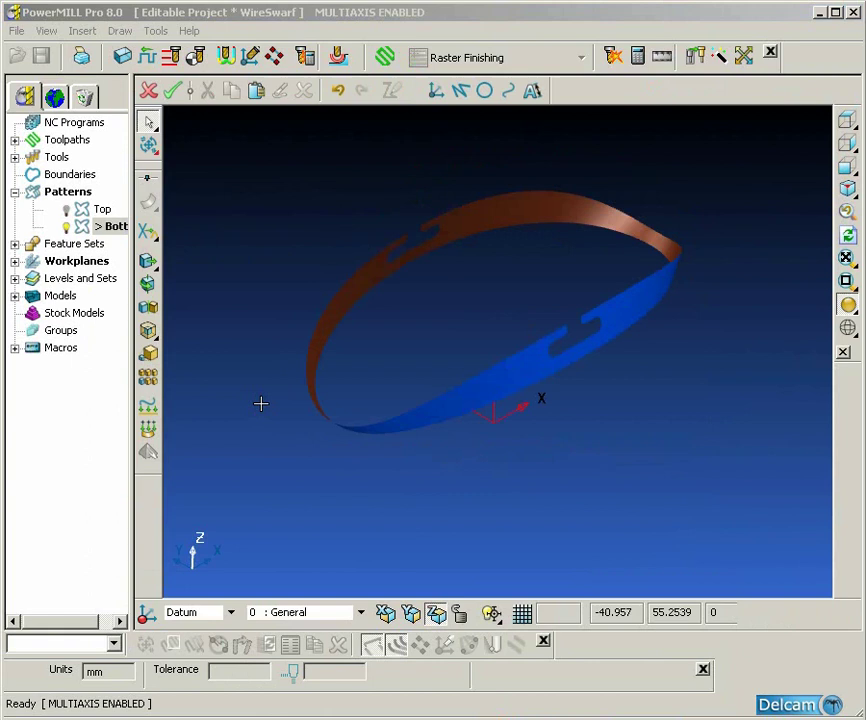
{"action": "middle_click_drag", "start_coordinate": [367, 379], "coordinate": [470, 386]}
{"action": "left_click", "coordinate": [469, 386]}
{"action": "middle_click_drag", "start_coordinate": [513, 420], "coordinate": [475, 406], "text": "shift"}
{"action": "middle_click_drag", "start_coordinate": [410, 278], "coordinate": [572, 427], "text": "ctrl+shift"}
{"action": "left_click", "coordinate": [539, 375]}
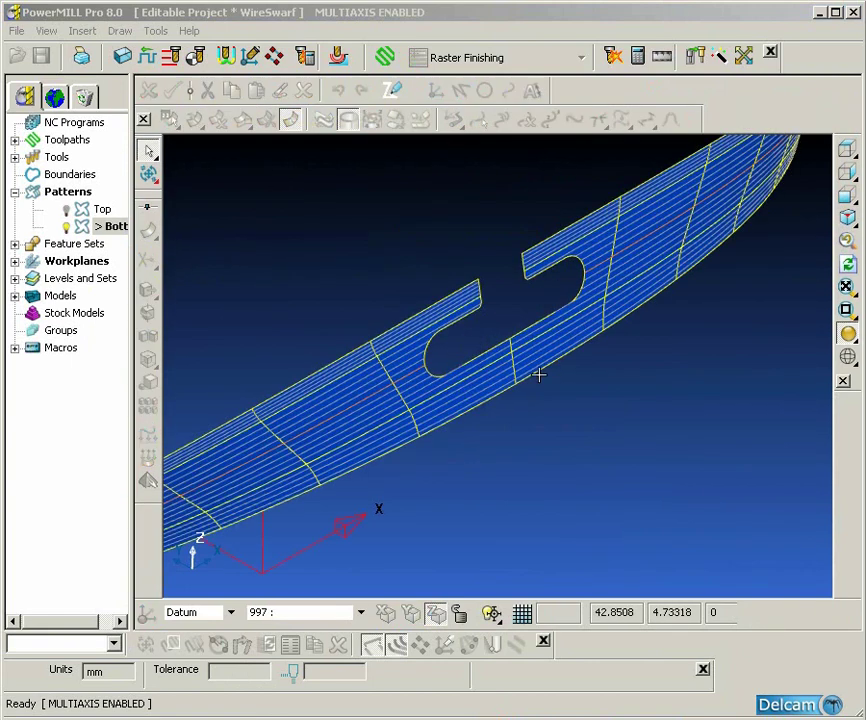
{"action": "mouse_move", "coordinate": [536, 375]}
{"action": "middle_mouse_down", "text": "shift"}
{"action": "mouse_move", "coordinate": [511, 377]}
{"action": "mouse_move", "coordinate": [524, 371]}
{"action": "middle_mouse_up", "text": "shift"}
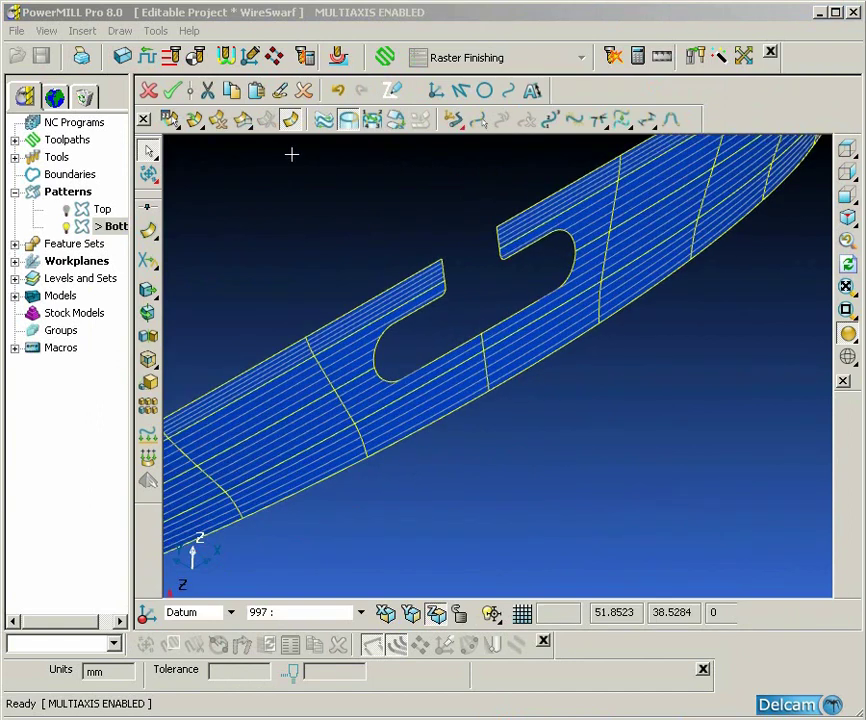
{"action": "left_click", "coordinate": [290, 119]}
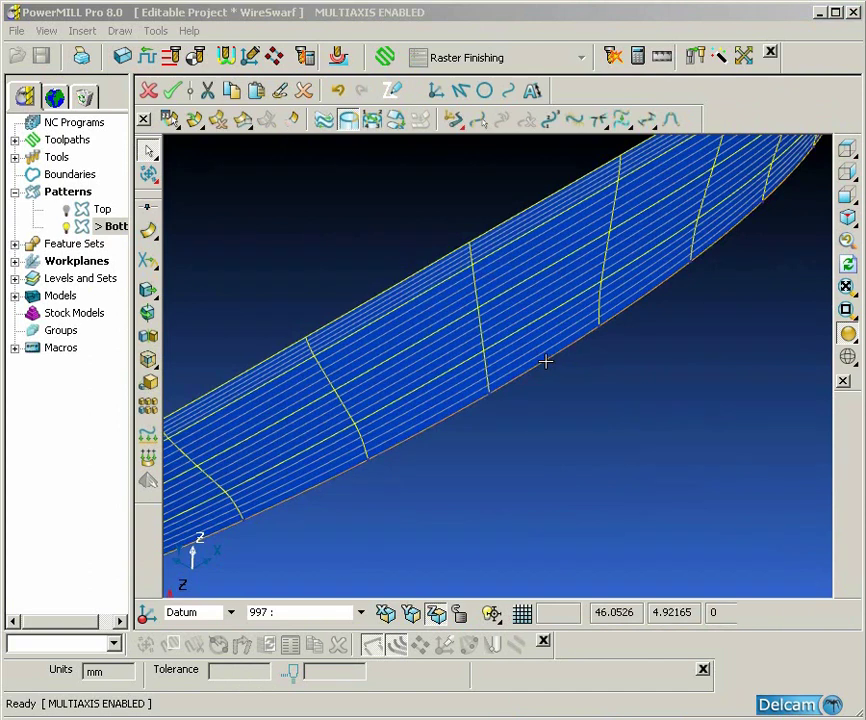
Convert the surface's lower edge curve to wireframe and accept the edits into the Bottom pattern.
{"action": "right_click", "coordinate": [547, 362]}
{"action": "left_click", "coordinate": [652, 698]}
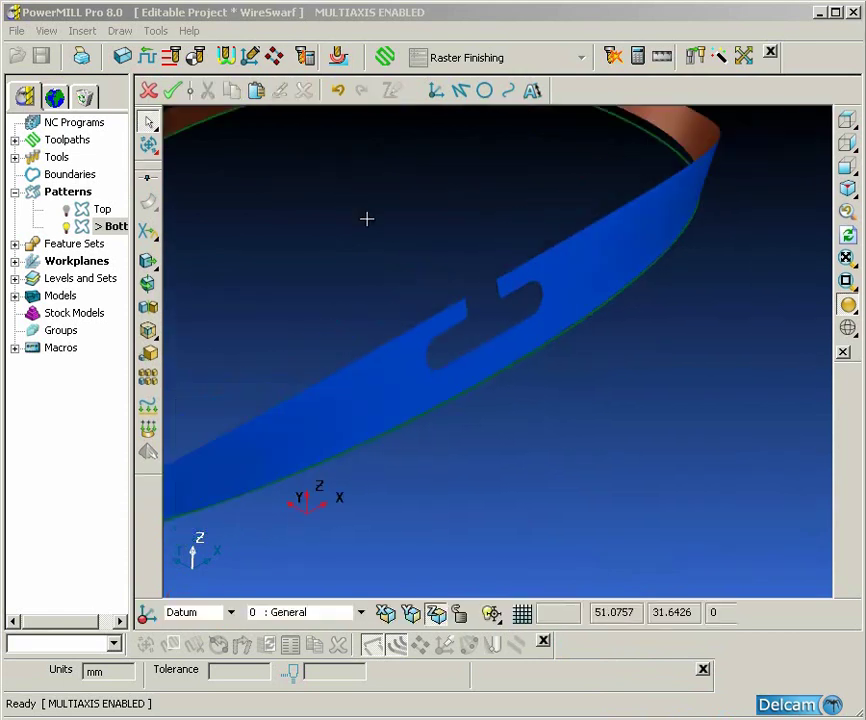
{"action": "scroll", "coordinate": [367, 219], "scroll_direction": "down", "scroll_amount": 3}
{"action": "left_click_drag", "start_coordinate": [402, 286], "coordinate": [564, 462]}
{"action": "scroll", "coordinate": [549, 452], "scroll_direction": "down", "scroll_amount": 2}
{"action": "middle_click_drag", "start_coordinate": [541, 445], "coordinate": [629, 474], "text": "shift"}
{"action": "scroll", "coordinate": [634, 478], "scroll_direction": "up", "scroll_amount": 1}
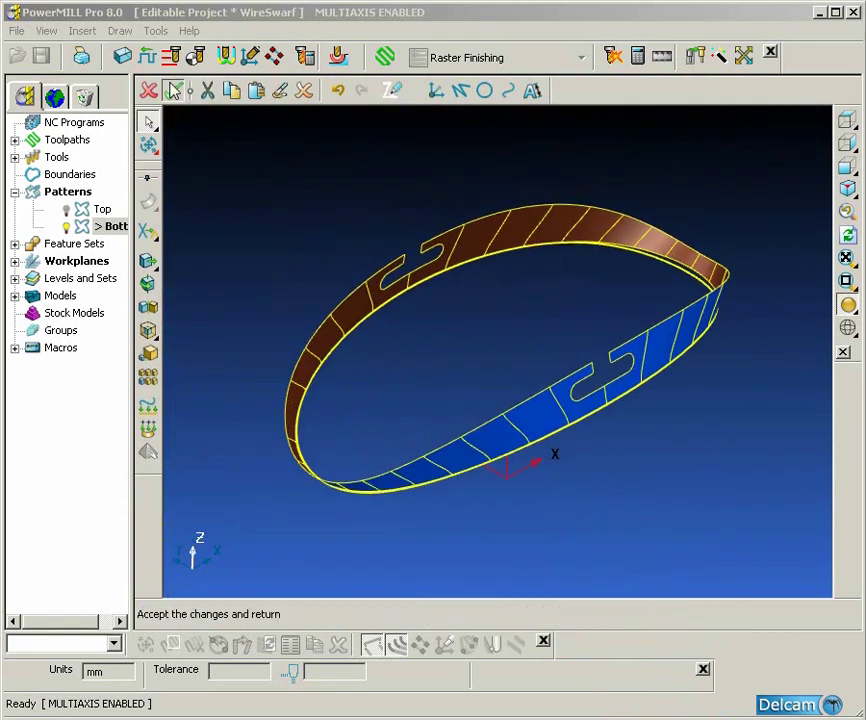
{"action": "left_click", "coordinate": [172, 90]}
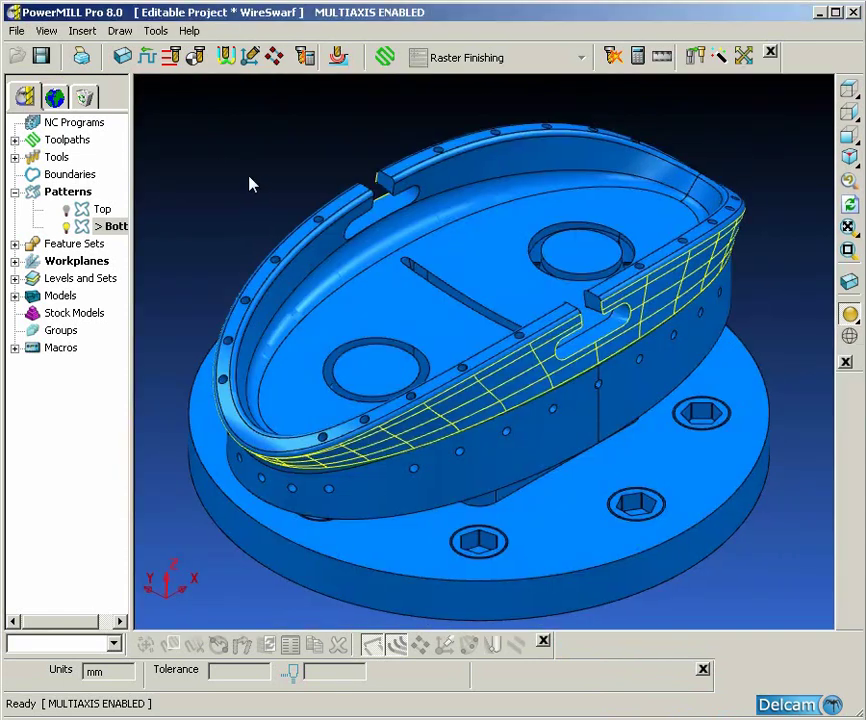
Check the Bottom pattern curve with the shaded model temporarily hidden, and bring the model back into view.
{"action": "left_click", "coordinate": [849, 314]}
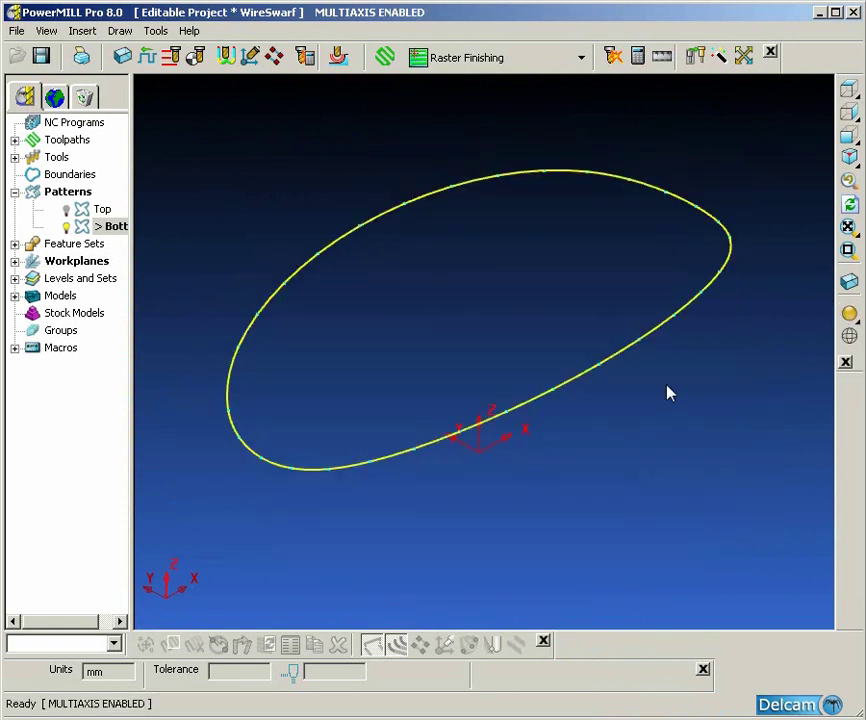
{"action": "left_click", "coordinate": [849, 314]}
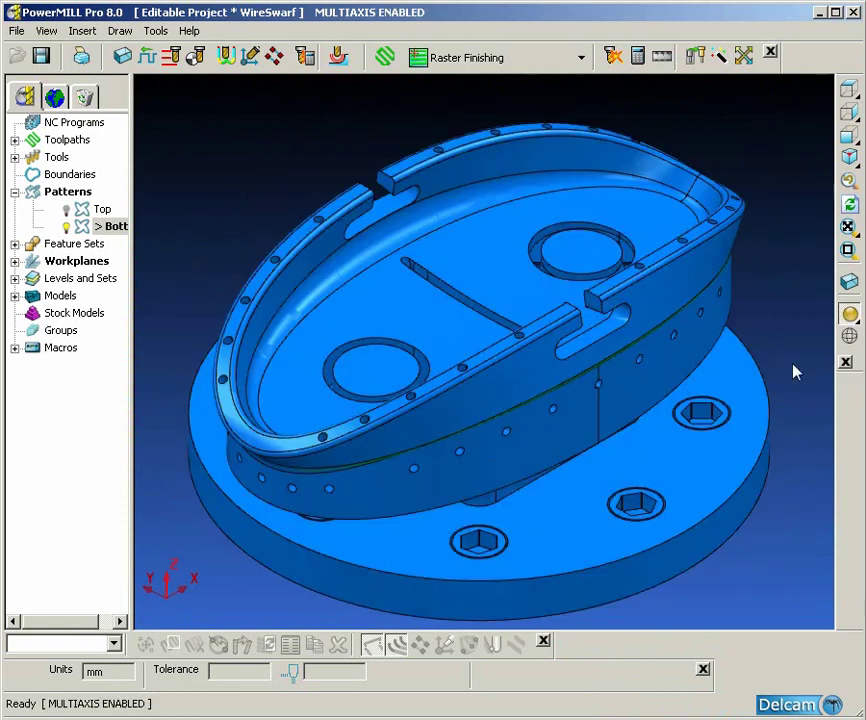
{"action": "middle_click_drag", "start_coordinate": [788, 336], "coordinate": [756, 341]}
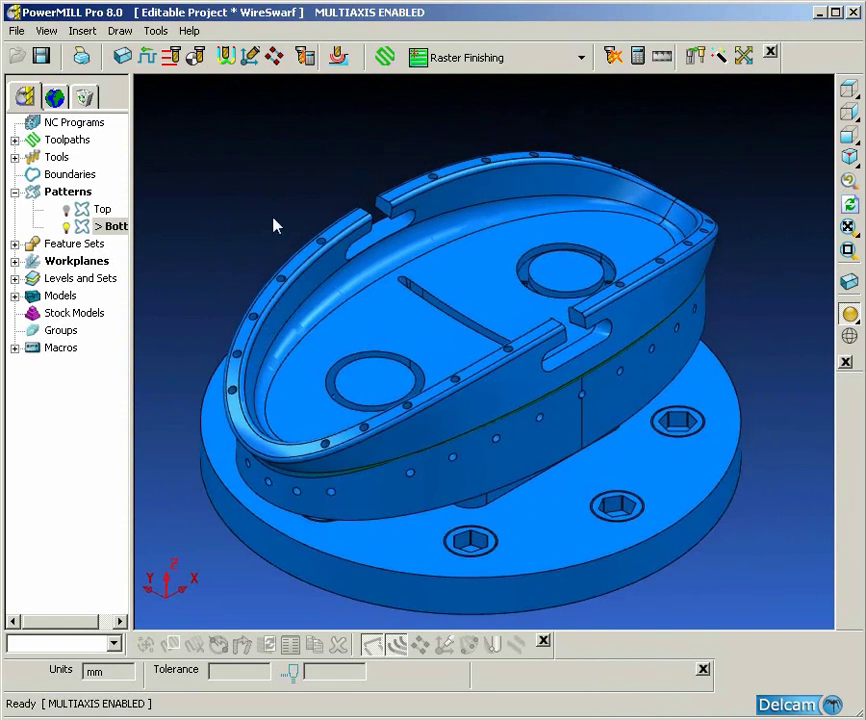
Activate the Swarf Outer_wire toolpath and open its Wireframe Swarf Finishing settings, keeping the model visible beside them.
{"action": "left_click", "coordinate": [15, 140]}
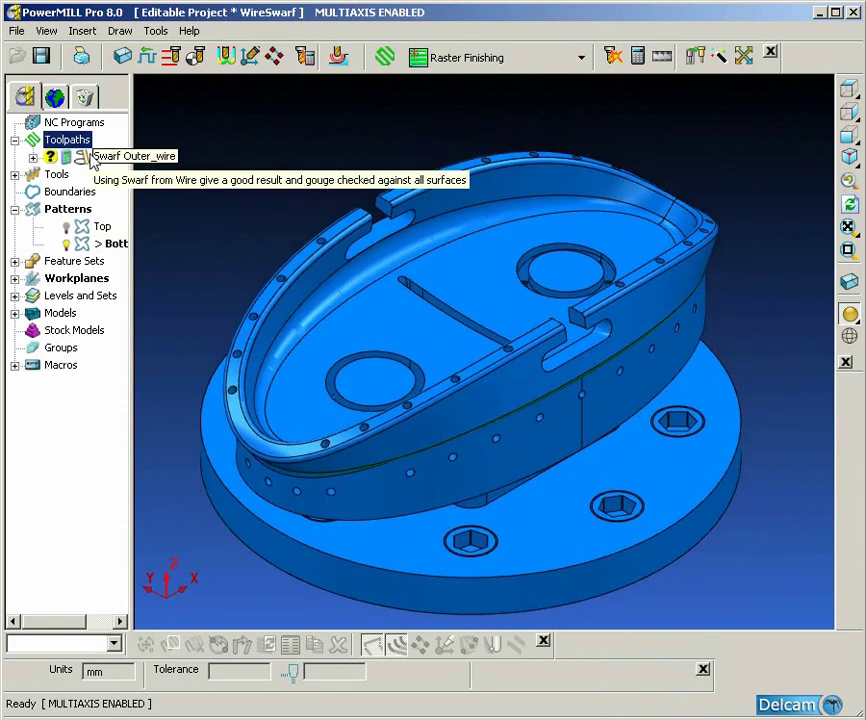
{"action": "double_click", "coordinate": [92, 157]}
{"action": "right_click", "coordinate": [108, 160]}
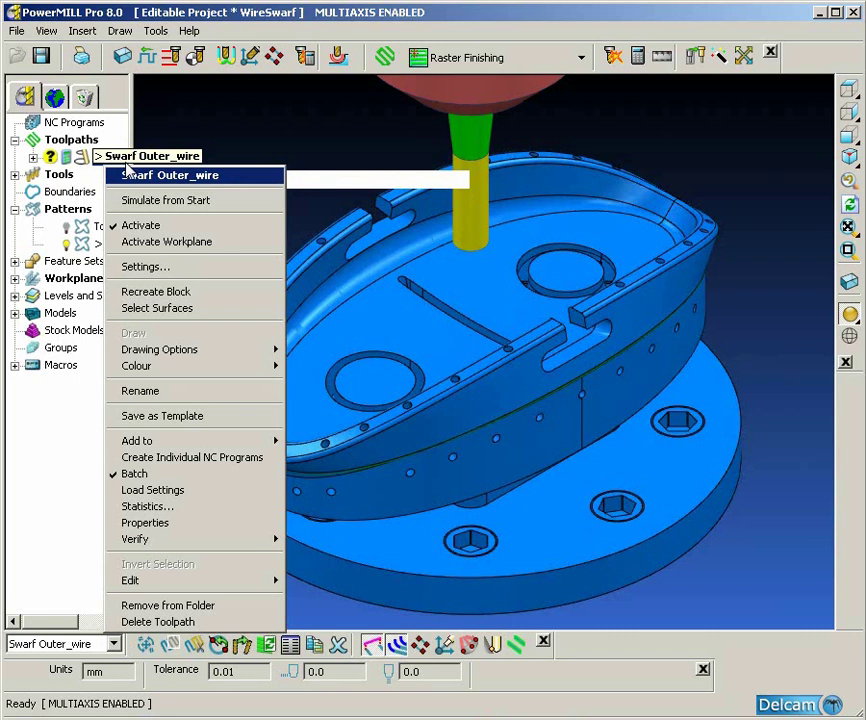
{"action": "left_click", "coordinate": [170, 268]}
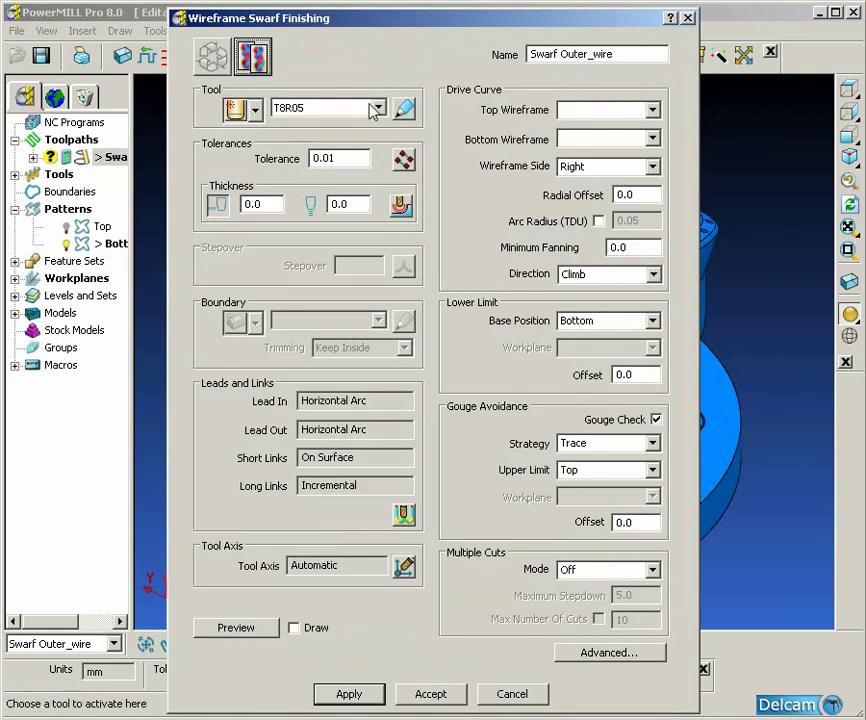
{"action": "left_click_drag", "start_coordinate": [418, 18], "coordinate": [267, 32]}
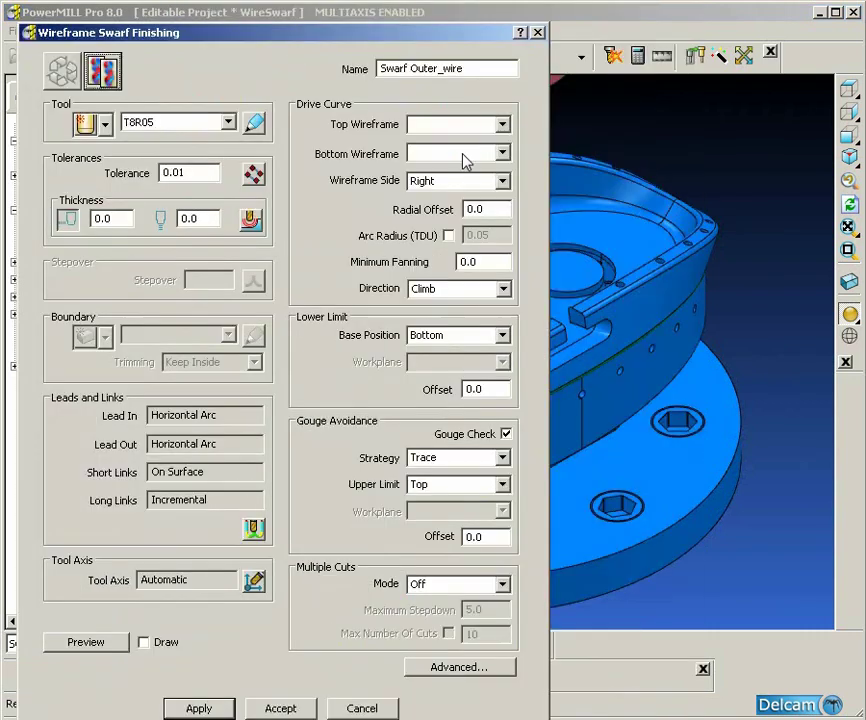
{"action": "middle_click_drag", "start_coordinate": [690, 250], "coordinate": [830, 278]}
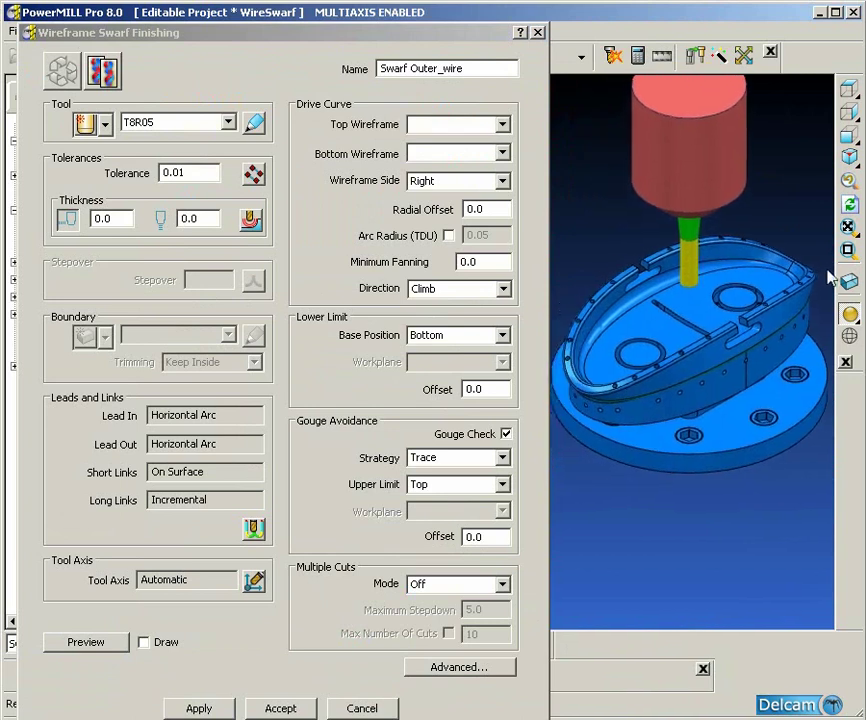
Assign the Top pattern as top wireframe and the Bottom pattern as bottom wireframe, and calculate the toolpath.
{"action": "left_click", "coordinate": [501, 125]}
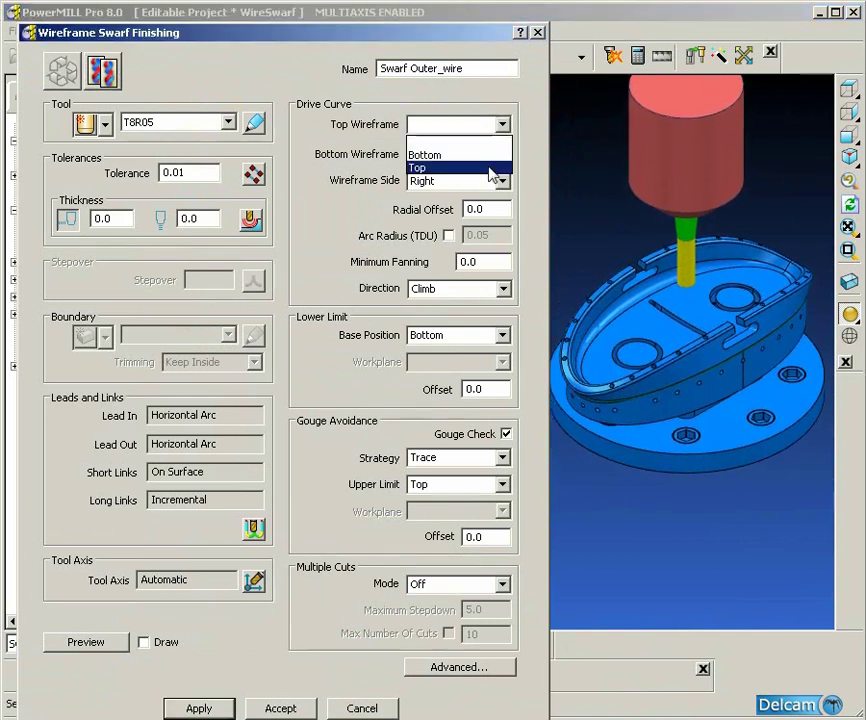
{"action": "left_click", "coordinate": [490, 168]}
{"action": "left_click", "coordinate": [501, 153]}
{"action": "left_click", "coordinate": [495, 182]}
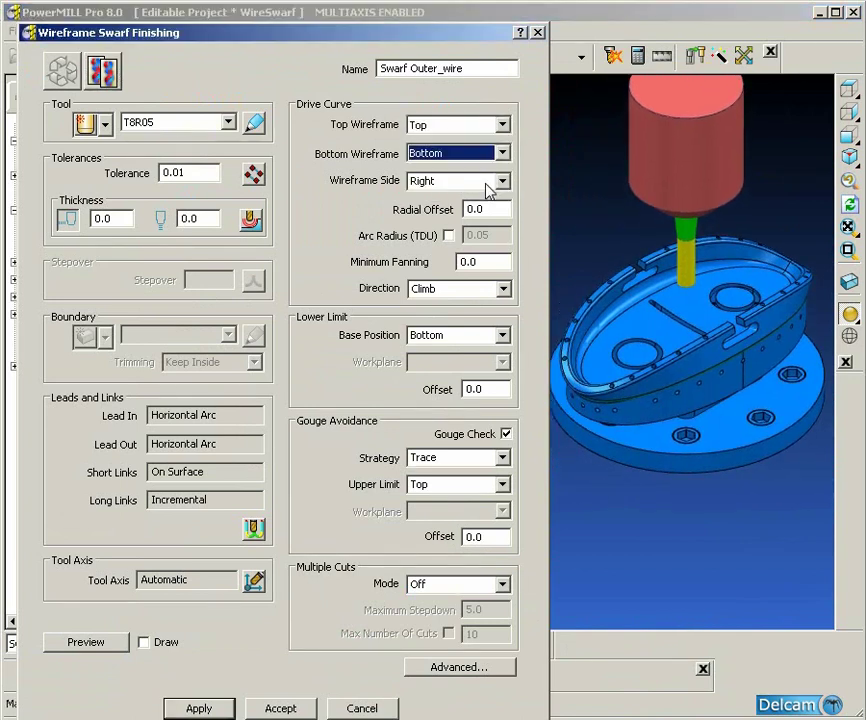
{"action": "middle_click_drag", "start_coordinate": [560, 200], "coordinate": [580, 207]}
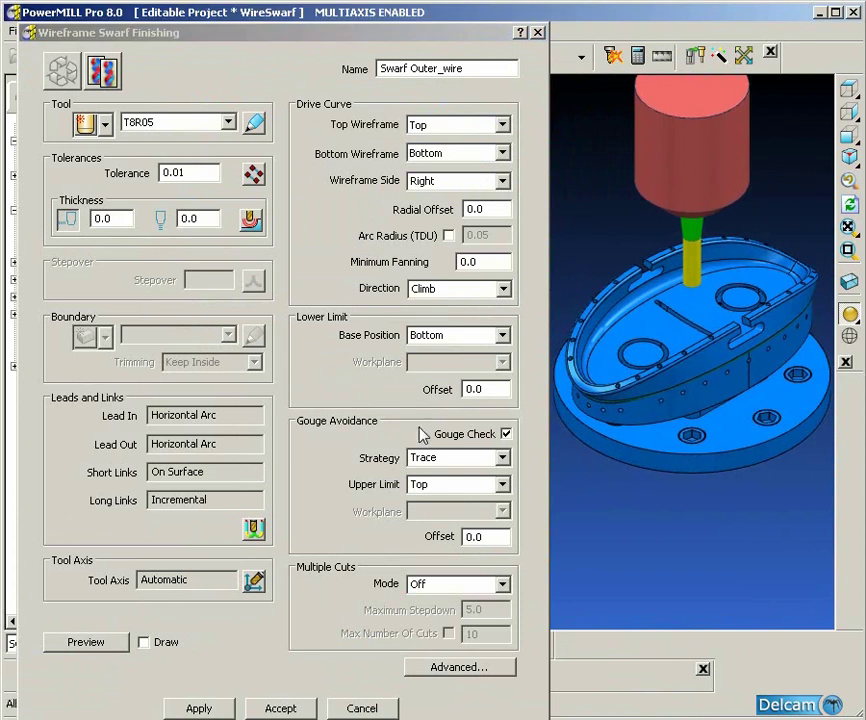
{"action": "left_click", "coordinate": [198, 708]}
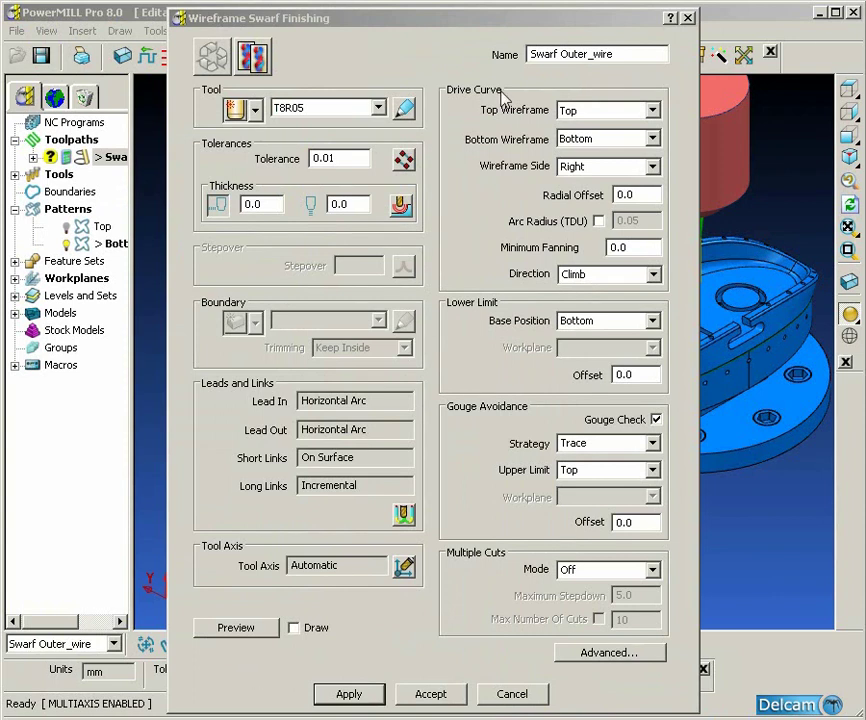
Change the wireframe side to Left and recalculate the Swarf Outer_wire toolpath.
{"action": "left_click_drag", "start_coordinate": [522, 22], "coordinate": [373, 14]}
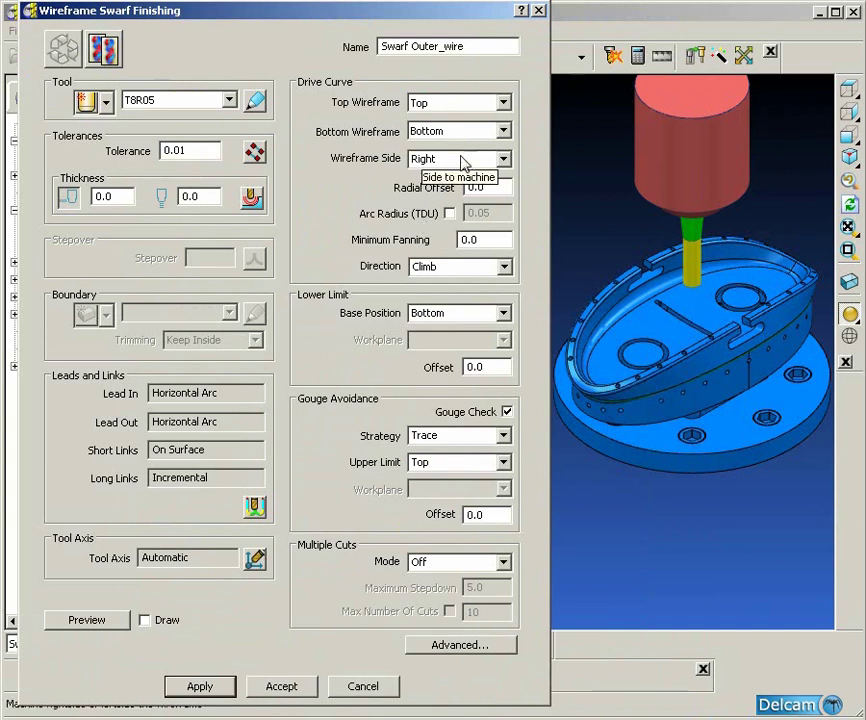
{"action": "left_click", "coordinate": [502, 159]}
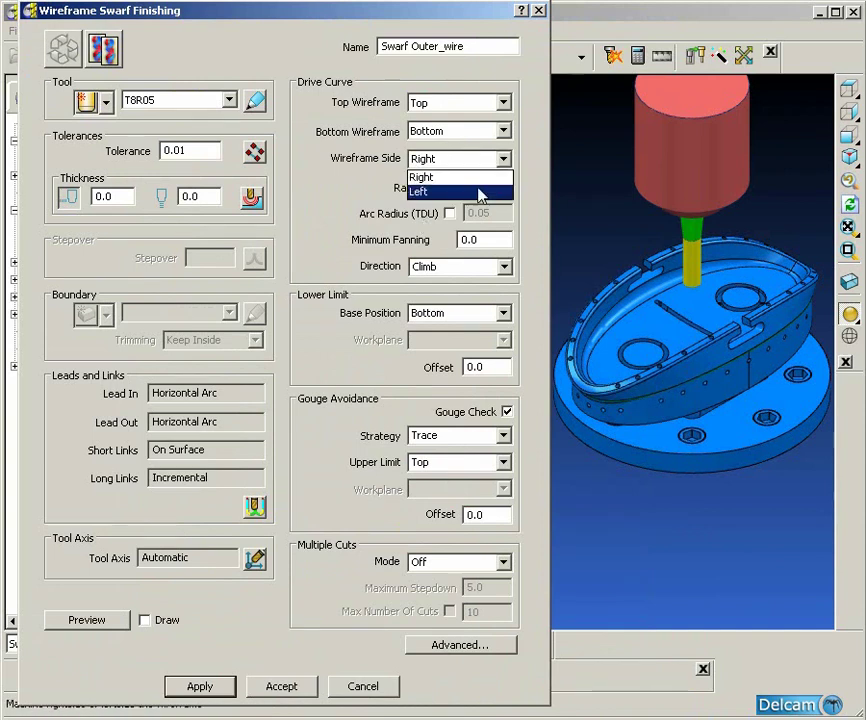
{"action": "left_click", "coordinate": [476, 189]}
{"action": "left_click", "coordinate": [207, 690]}
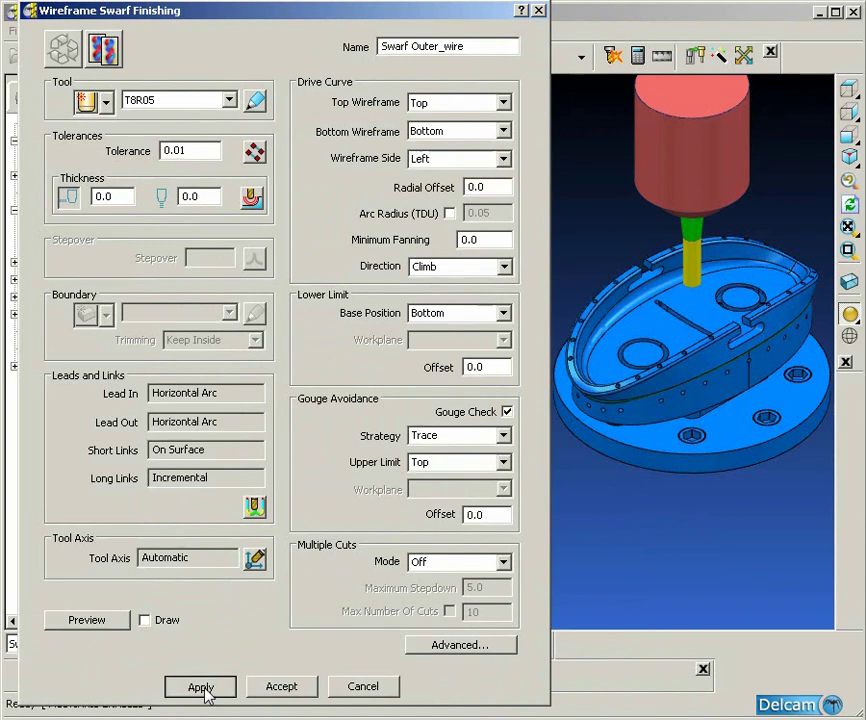